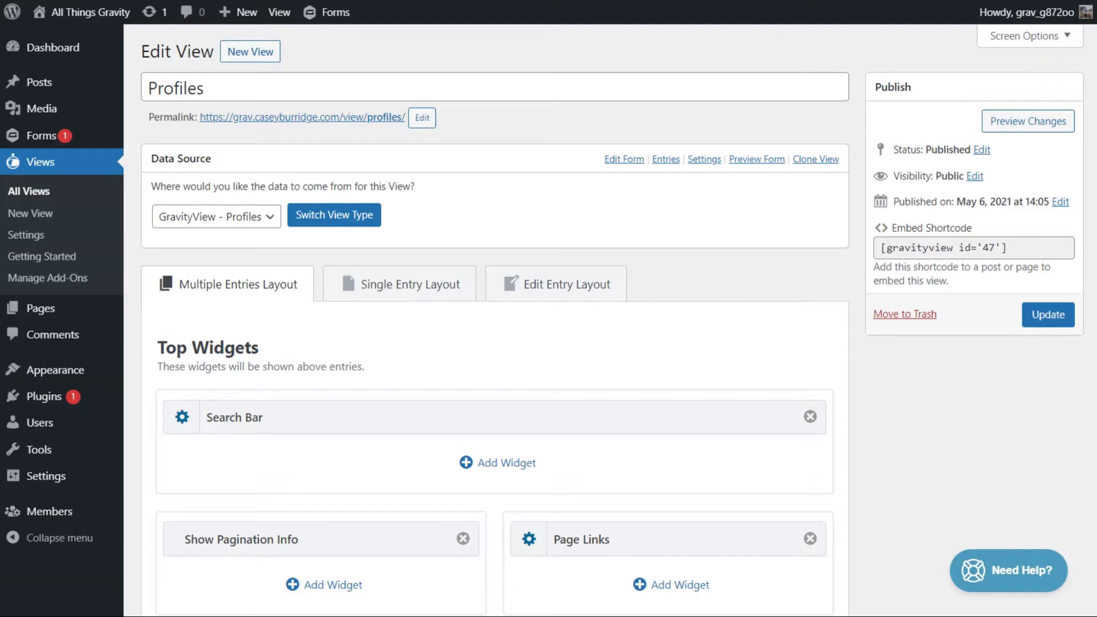
scroll(1079, 69, "down", 4)
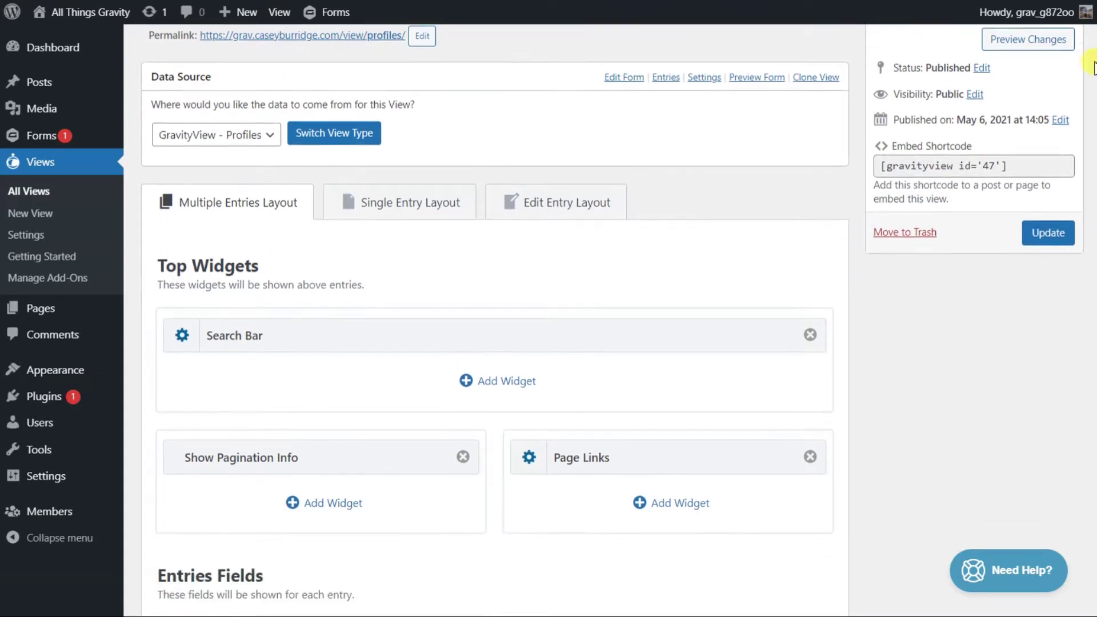
scroll(1071, 142, "down", 4)
scroll(1043, 198, "down", 3)
scroll(1035, 253, "down", 2)
scroll(1035, 253, "down", 5)
scroll(1028, 300, "down", 3)
scroll(1025, 342, "down", 2)
scroll(1026, 369, "down", 2)
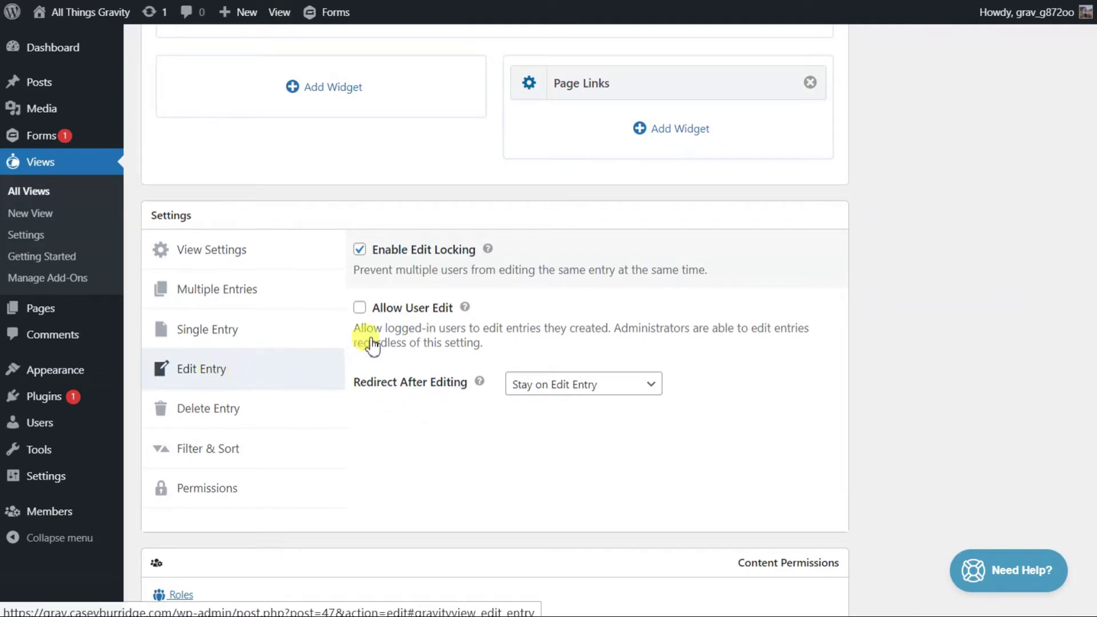
- Tick Allow User Edit in the Profiles view's Edit Entry settings
left_click(359, 308)
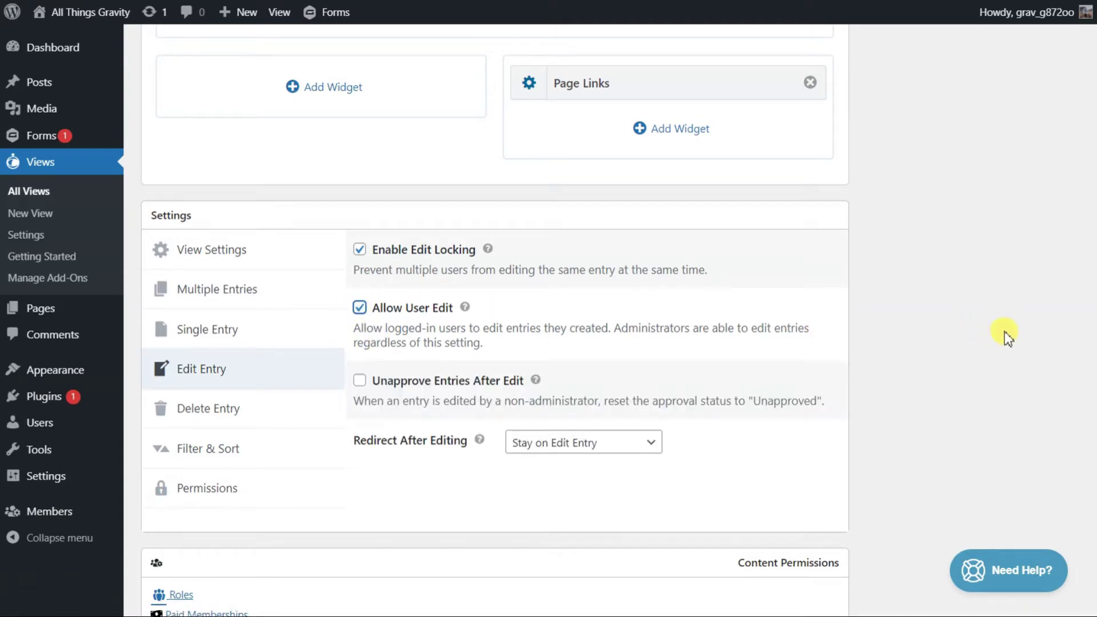
scroll(1088, 257, "up", 15)
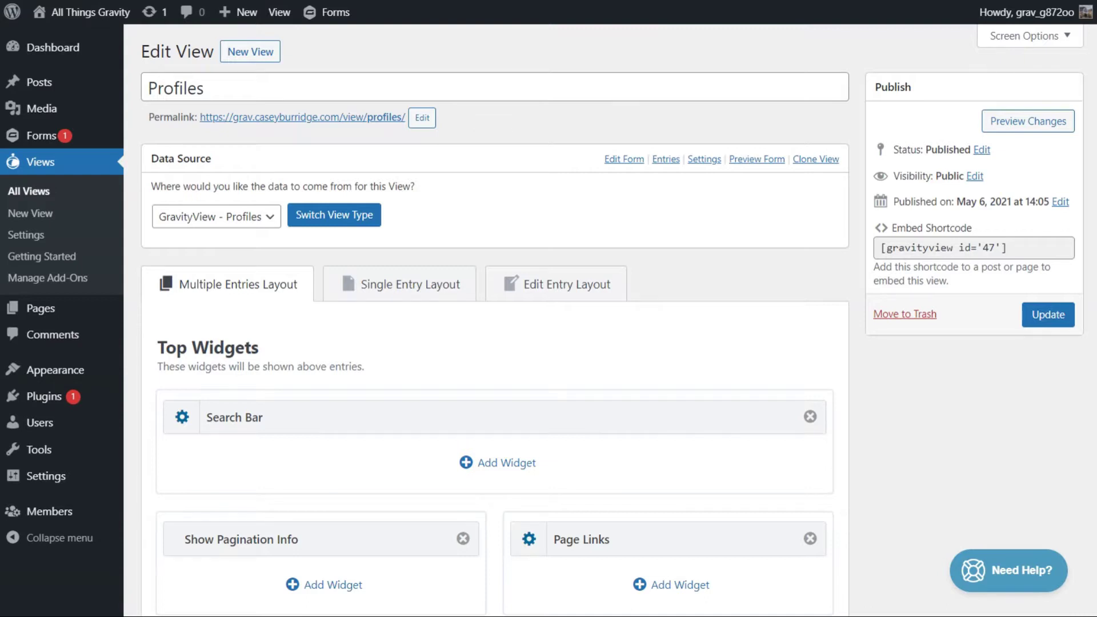
scroll(1090, 191, "down", 3)
scroll(1089, 191, "down", 3)
scroll(1090, 190, "down", 3)
scroll(1090, 190, "down", 3)
scroll(1091, 190, "down", 3)
scroll(1089, 191, "down", 2)
scroll(1090, 191, "down", 2)
scroll(1089, 190, "down", 2)
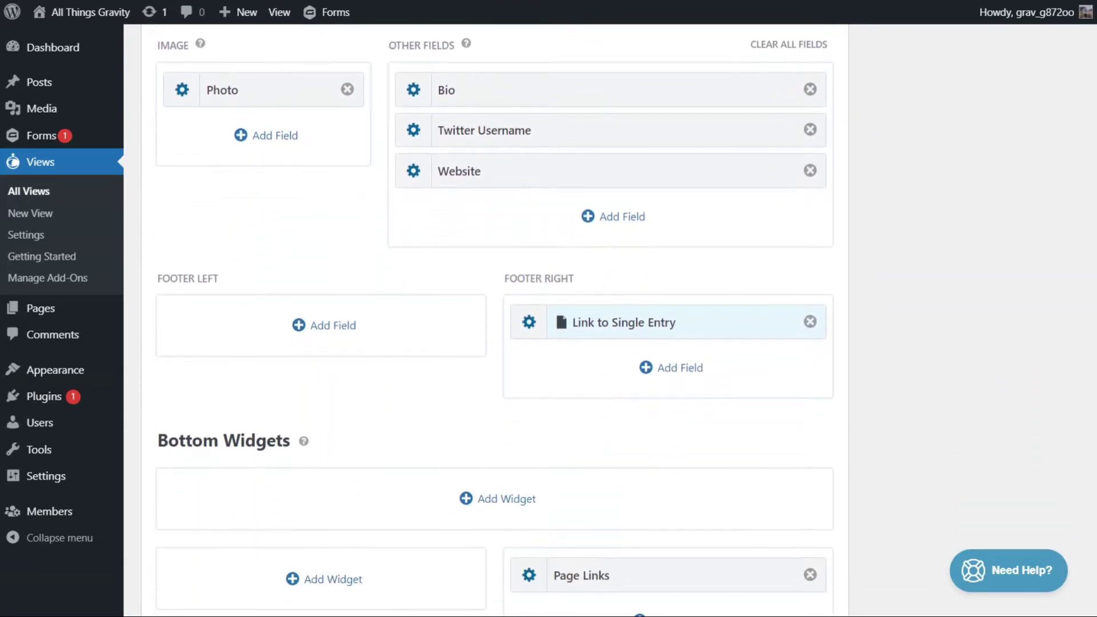
- Add a Link to Edit Entry field to the Profiles listing's Footer Left area
left_click(331, 329)
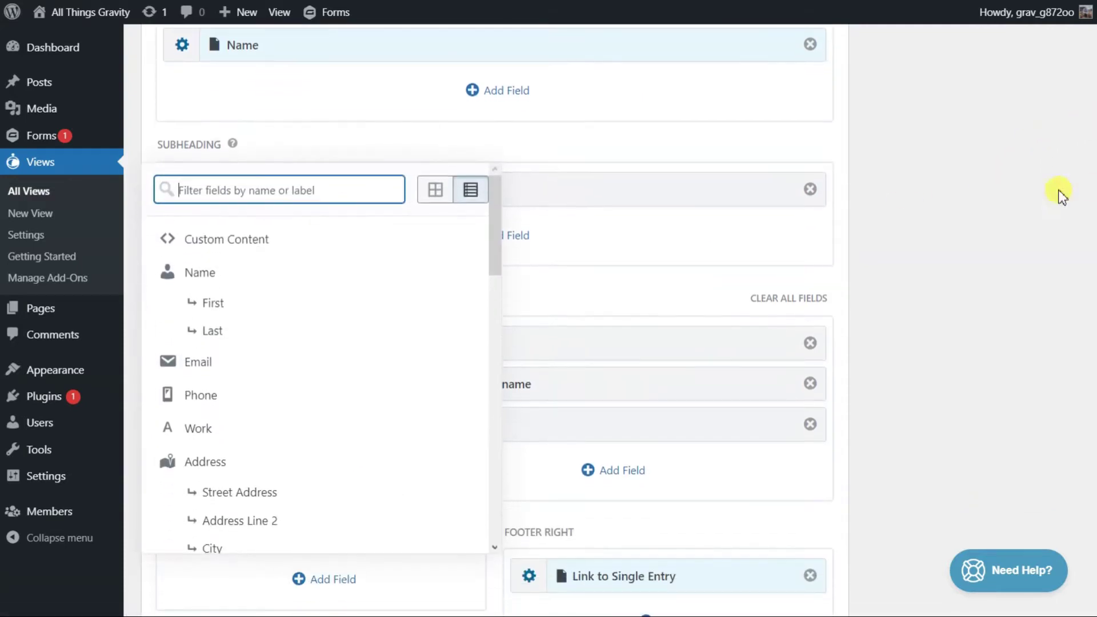
type("ed")
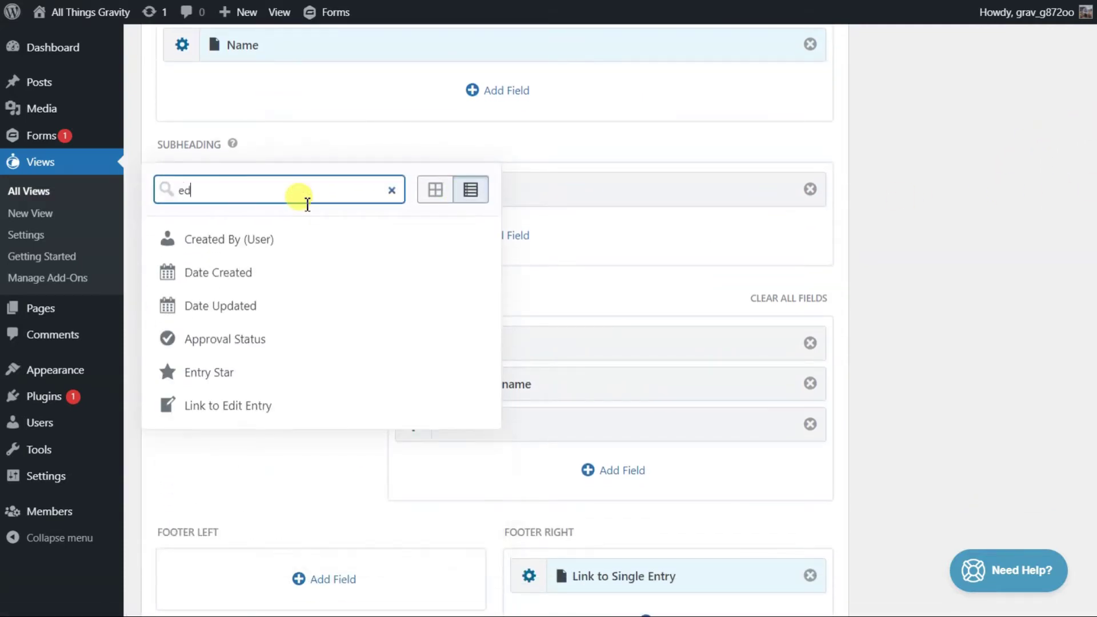
type("it")
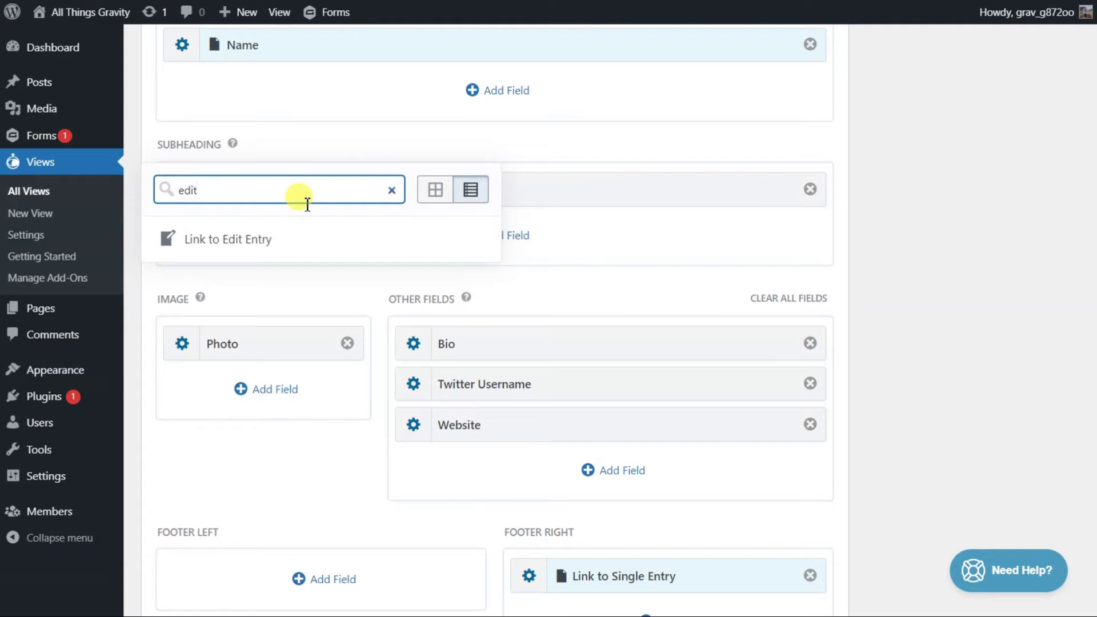
left_click(247, 239)
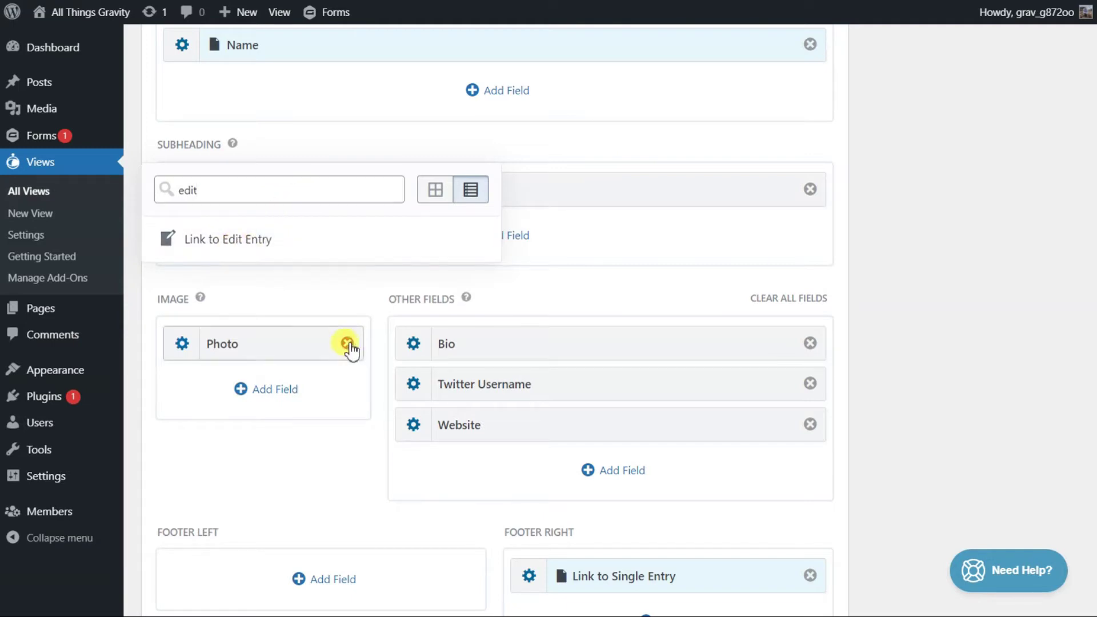
scroll(296, 457, "down", 3)
scroll(313, 443, "down", 3)
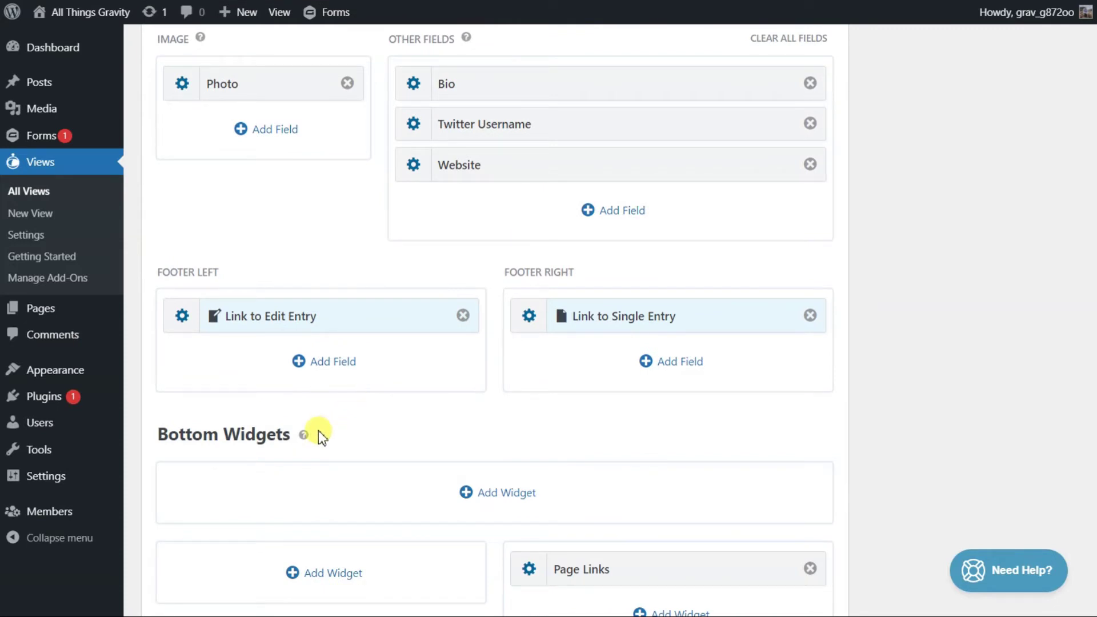
- Turn on Show Label for the edit link with the custom label 'Edit Your Entry'
left_click(182, 317)
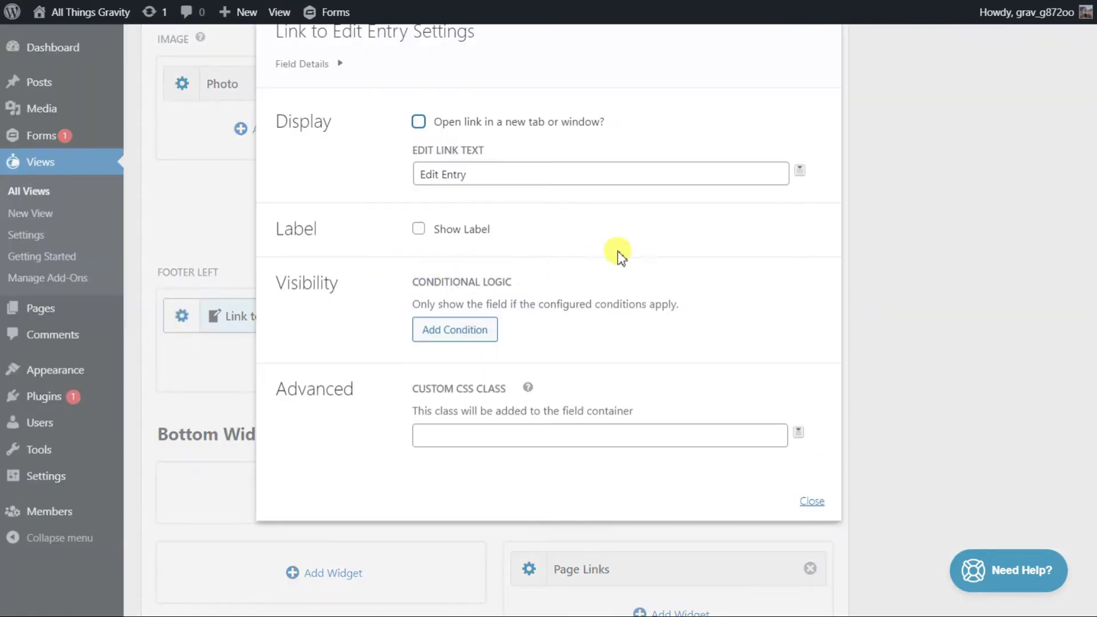
left_click(466, 229)
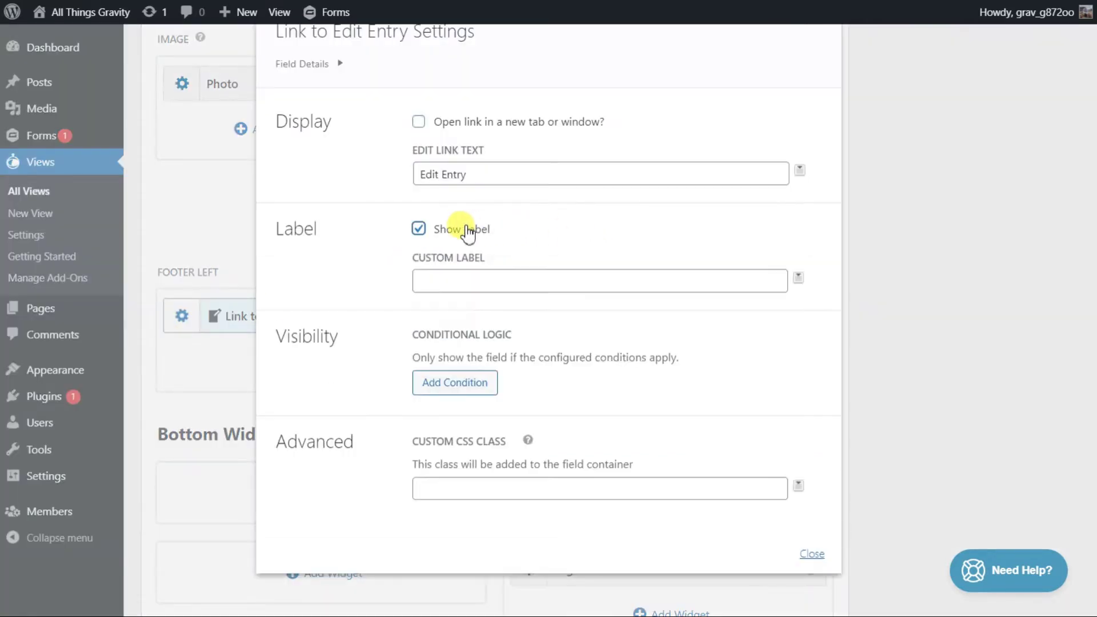
left_click(480, 279)
type("Edit Your E")
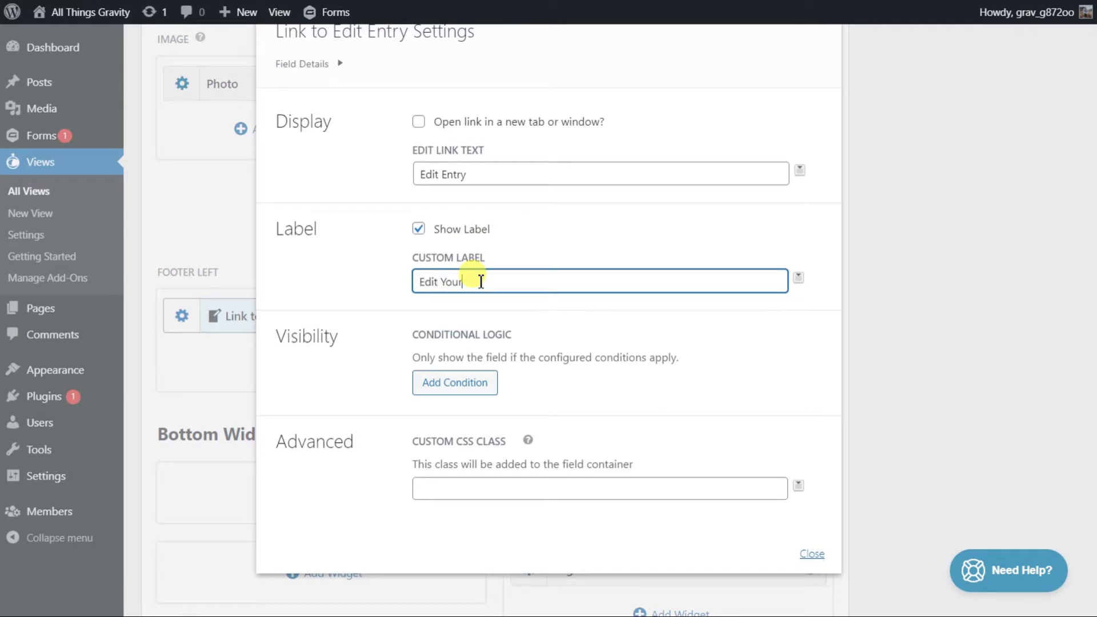
type("ntry")
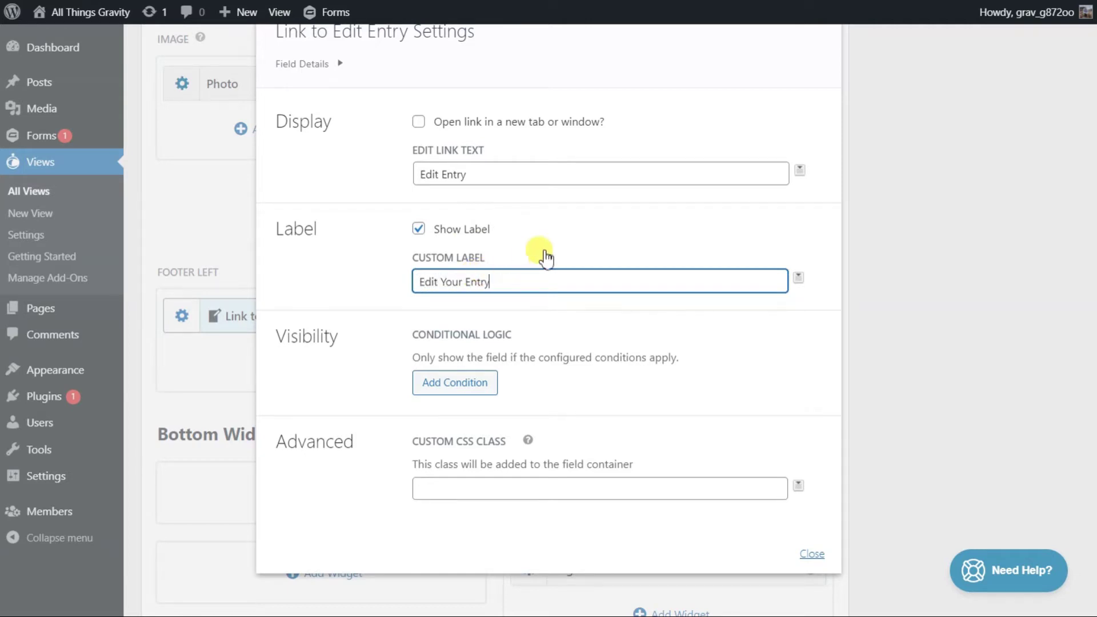
left_click(919, 244)
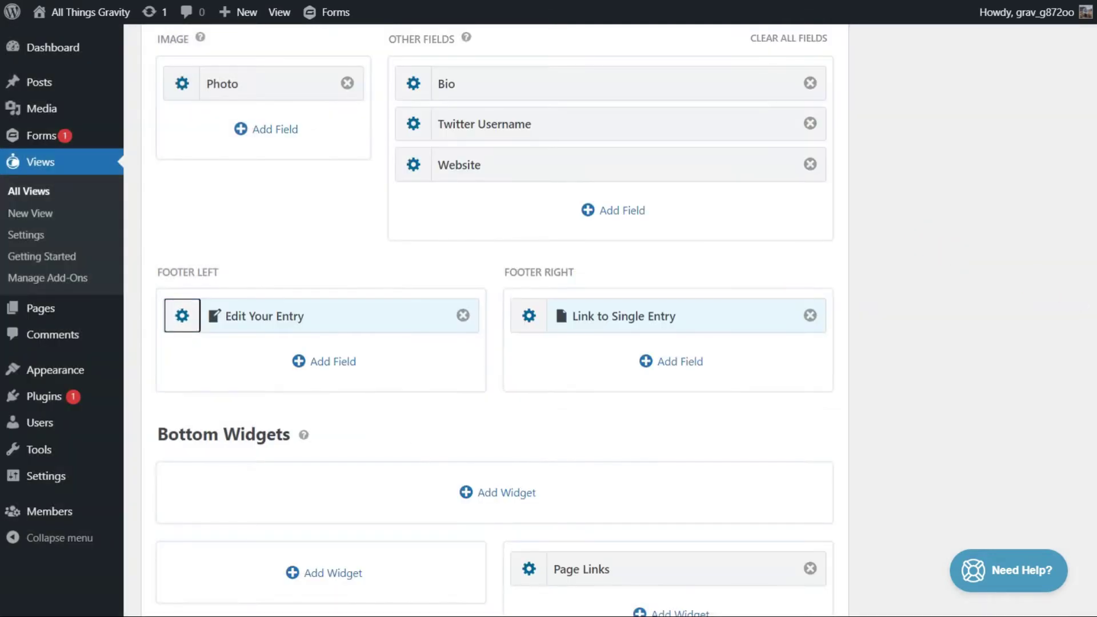
scroll(494, 325, "up", 10)
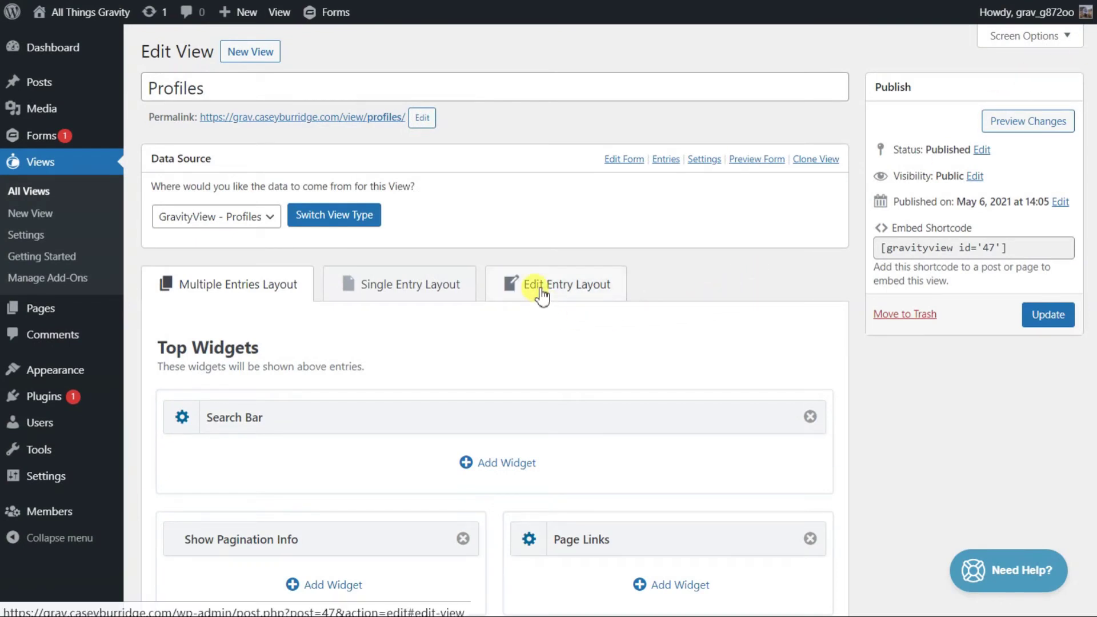
- Place Name, Email, Work and Bio fields in the Edit Entry Layout
left_click(540, 293)
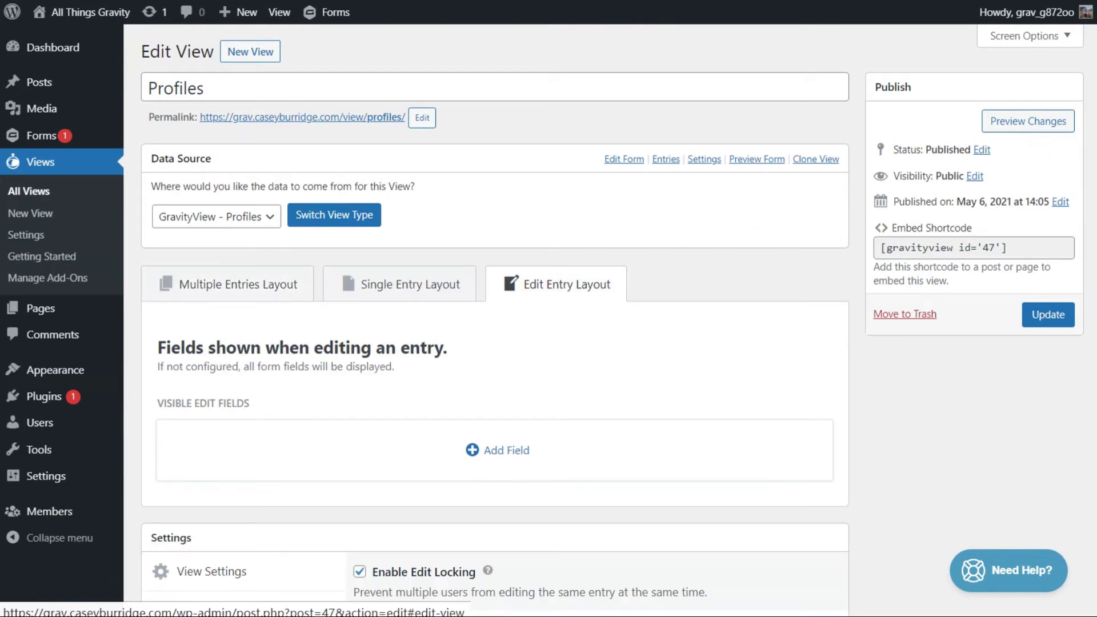
scroll(515, 343, "down", 2)
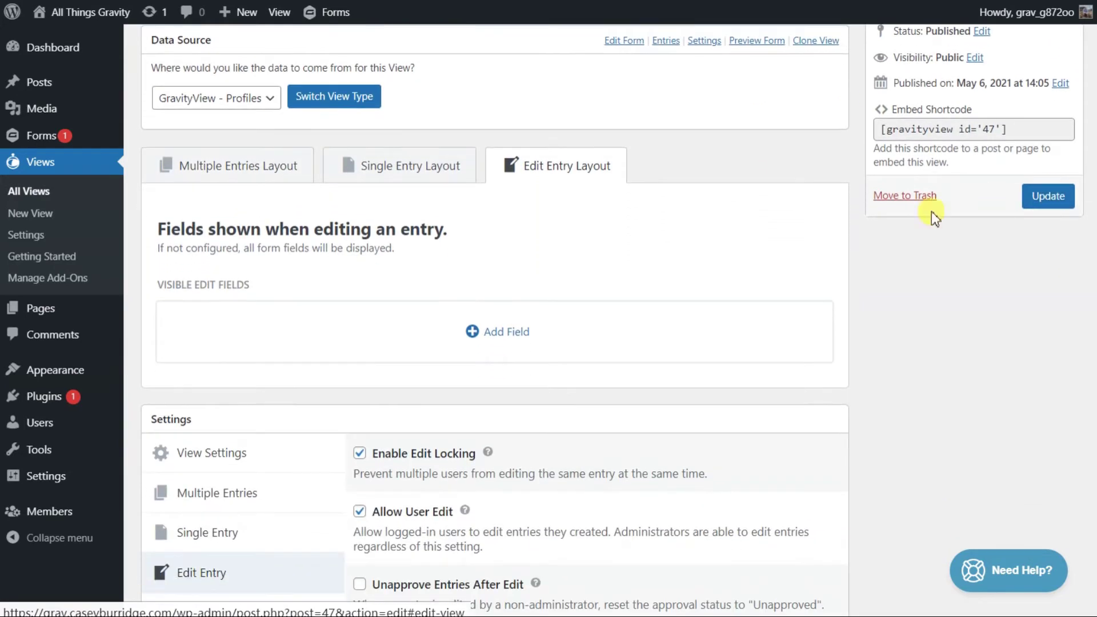
left_click(506, 335)
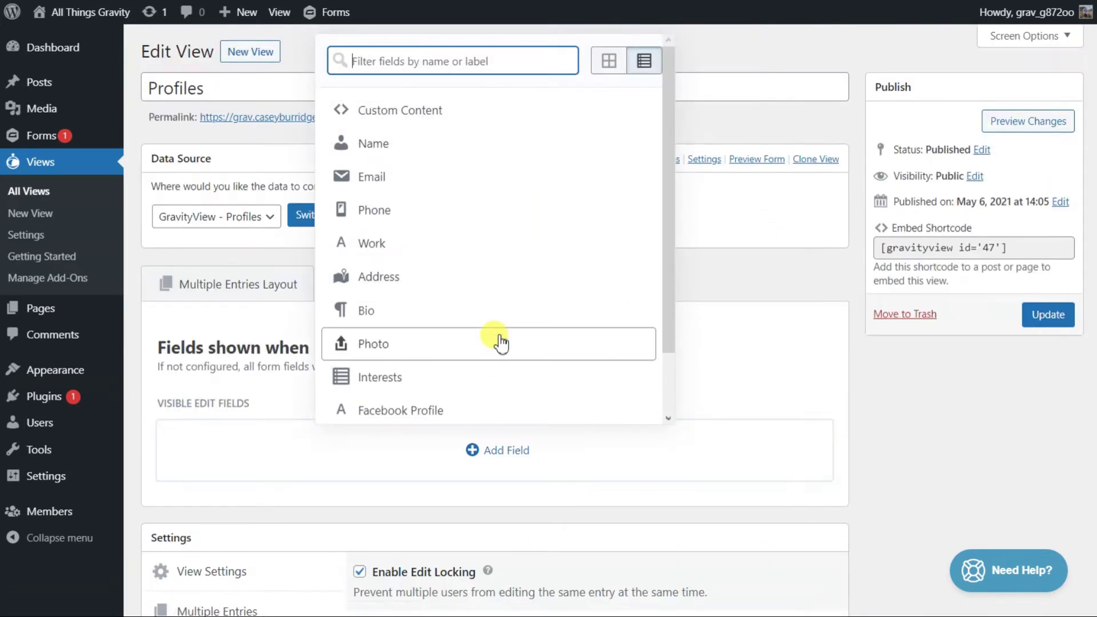
left_click(402, 148)
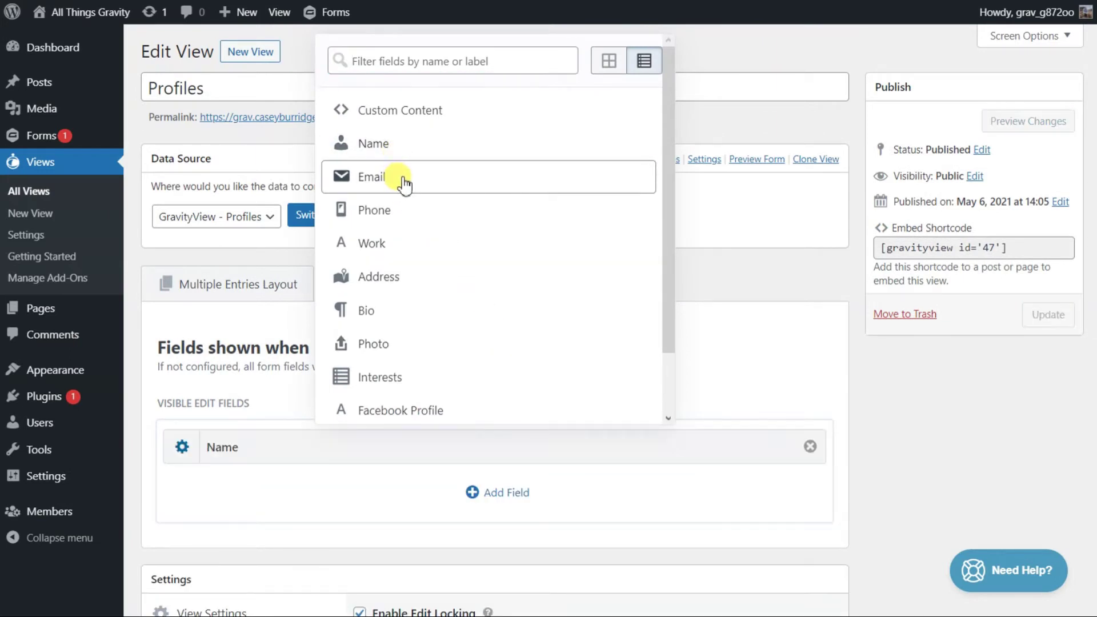
left_click(403, 178)
left_click(394, 244)
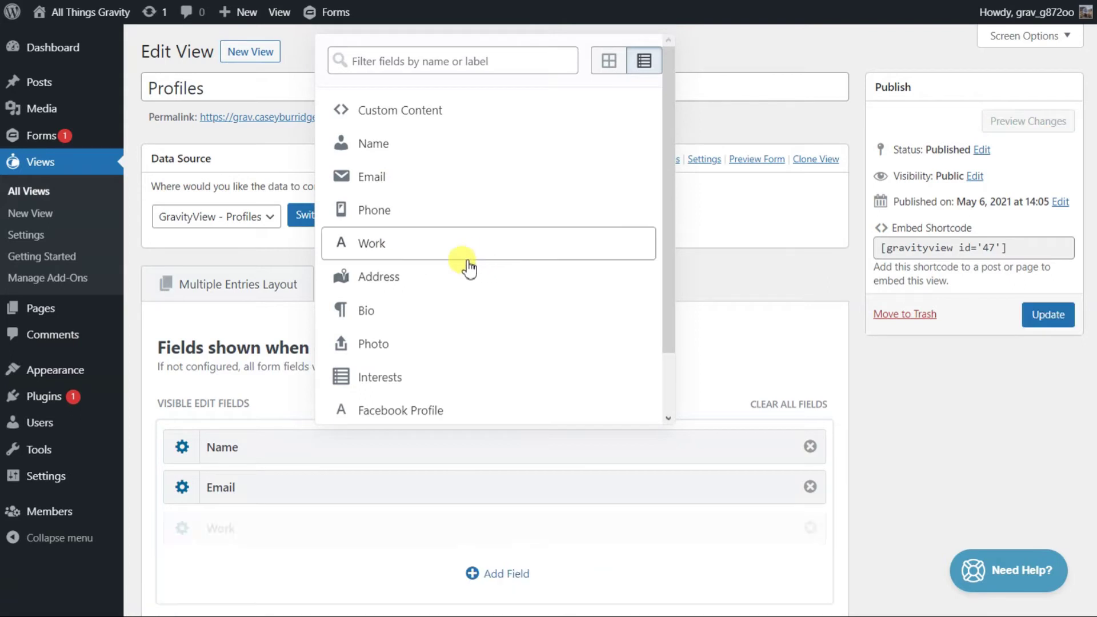
left_click(411, 310)
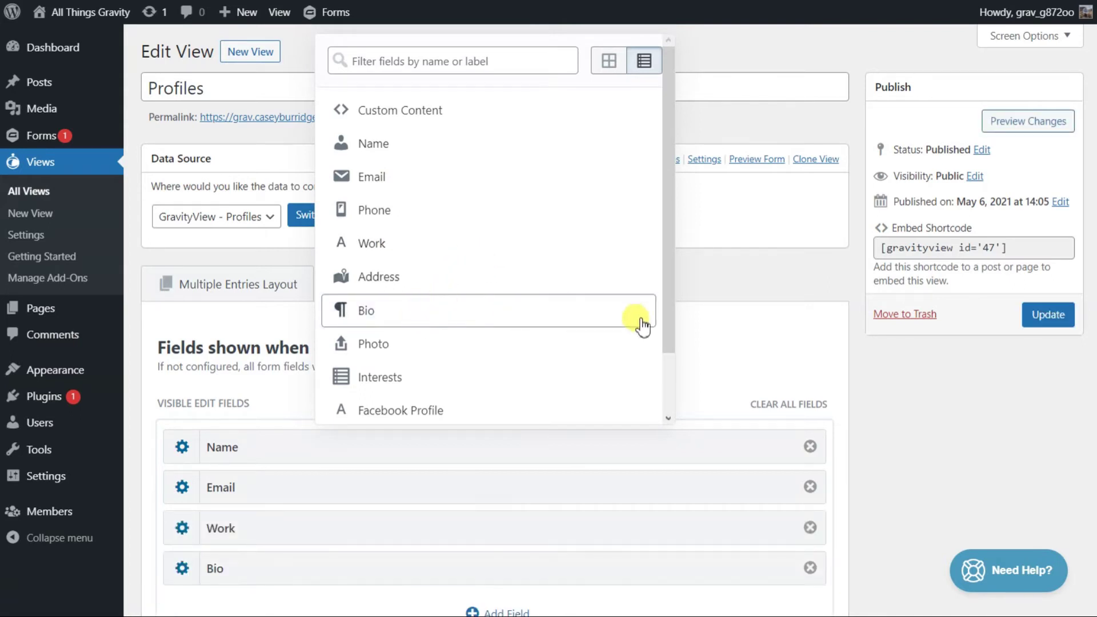
left_click(788, 322)
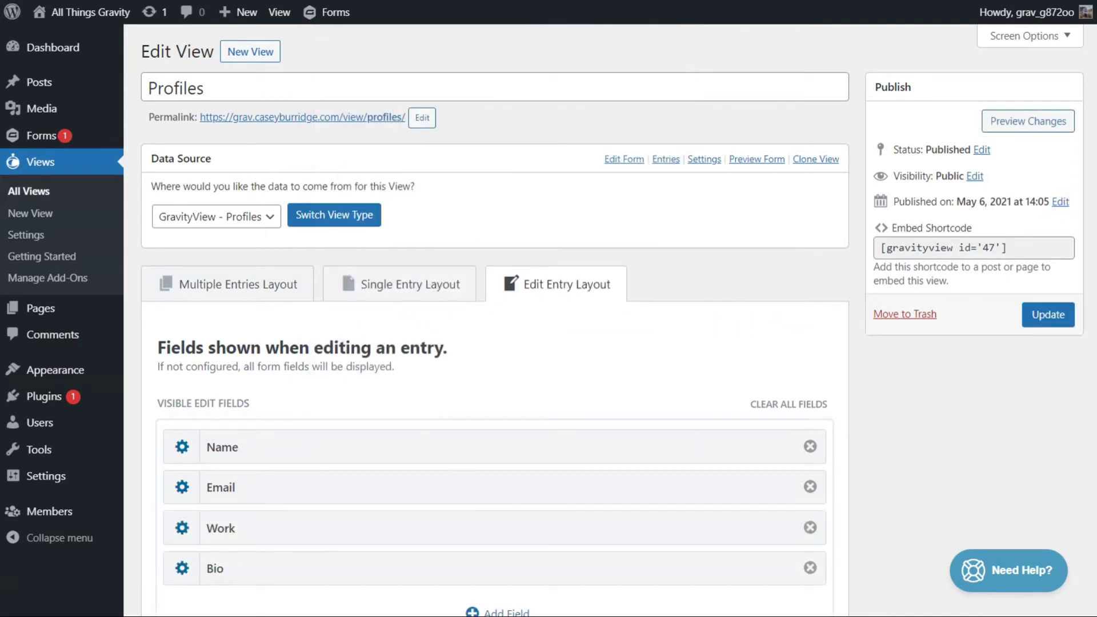
scroll(549, 343, "down", 2)
left_click_drag(423, 324, 422, 265)
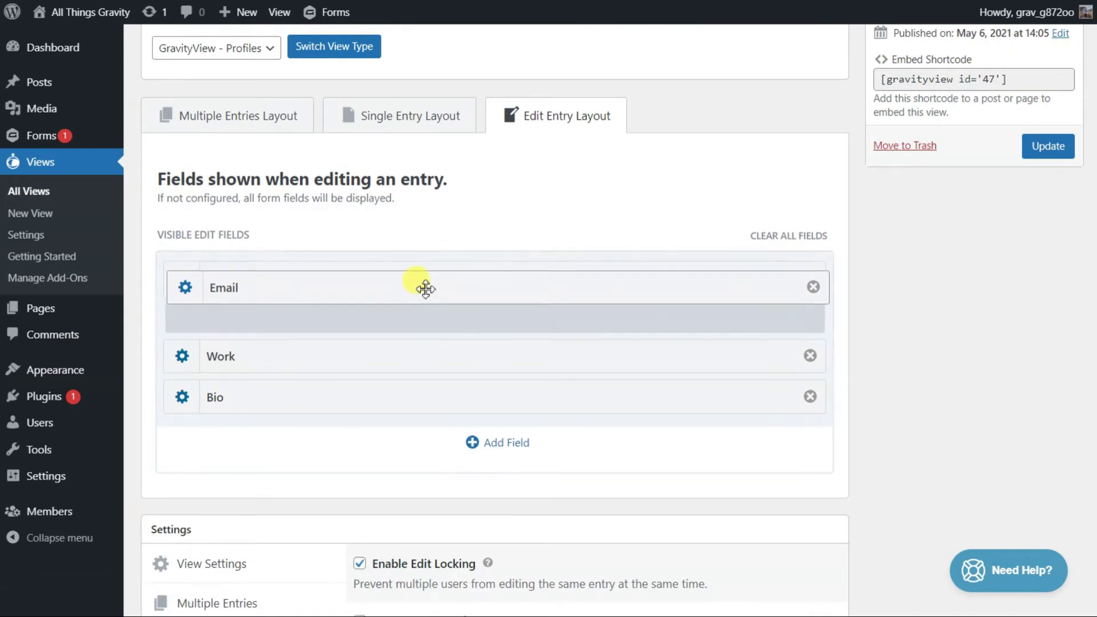
left_click_drag(356, 319, 359, 274)
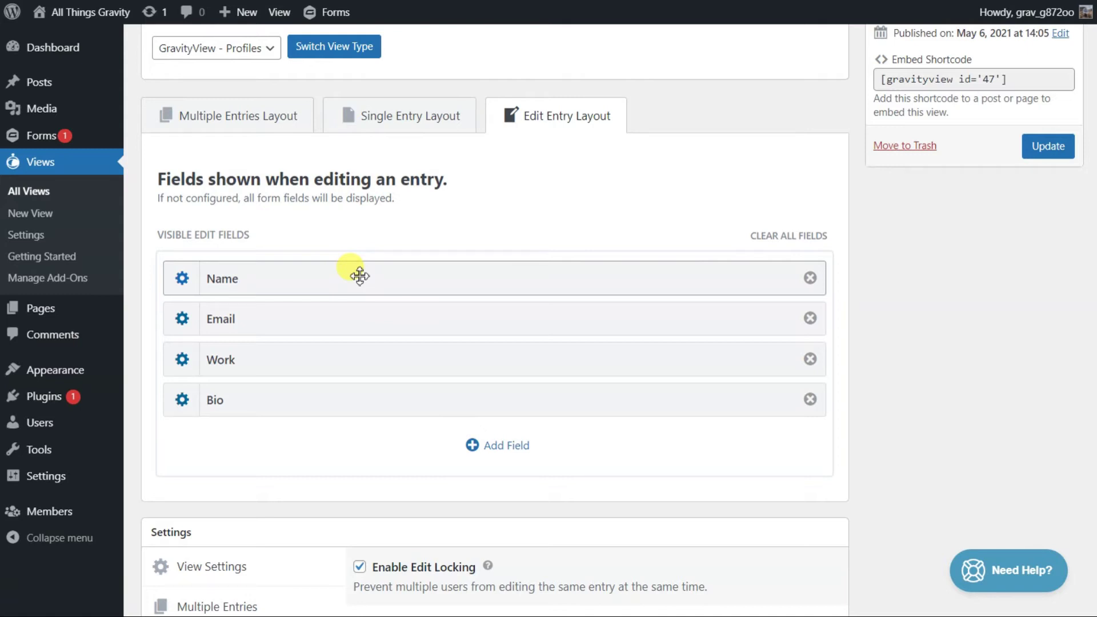
- Leave the Name field editable to Entry Creator after briefly trying Administrator
left_click(181, 279)
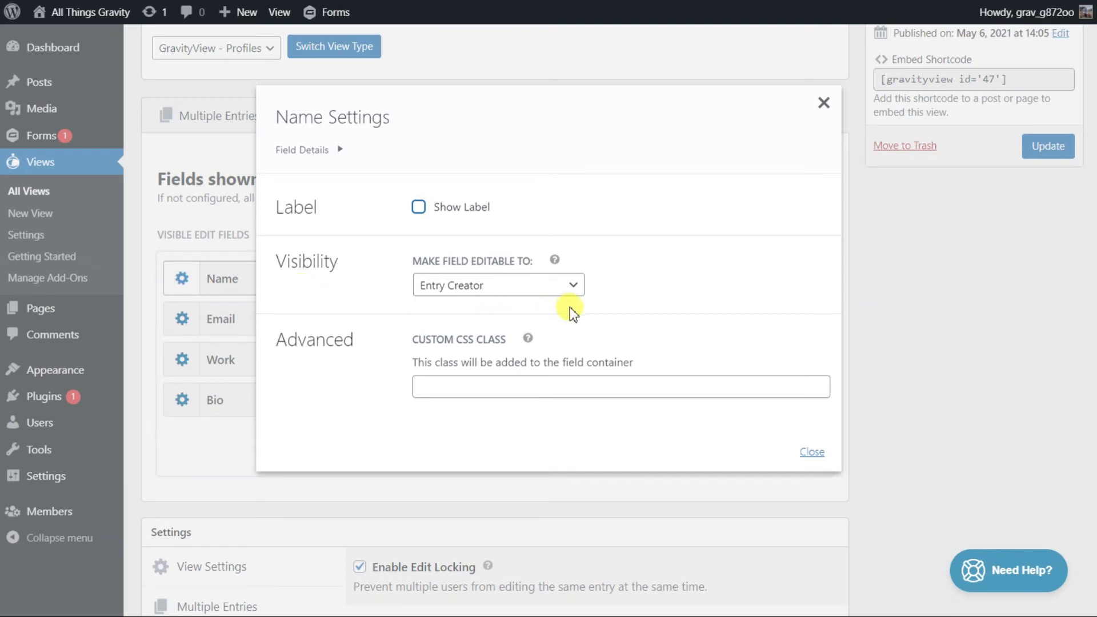
left_click(576, 286)
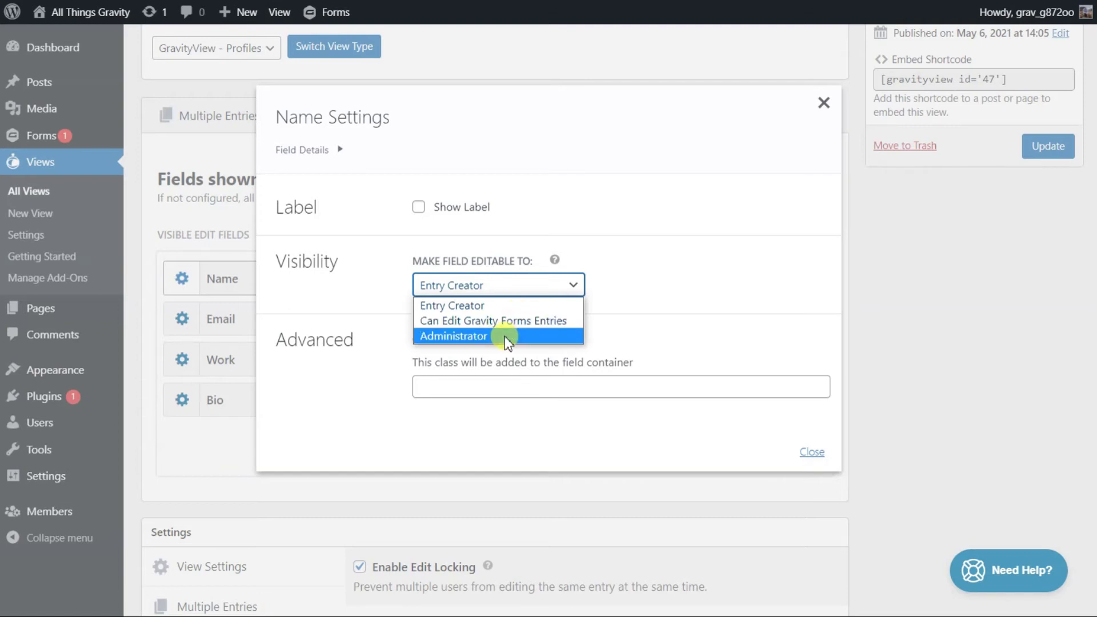
left_click(470, 336)
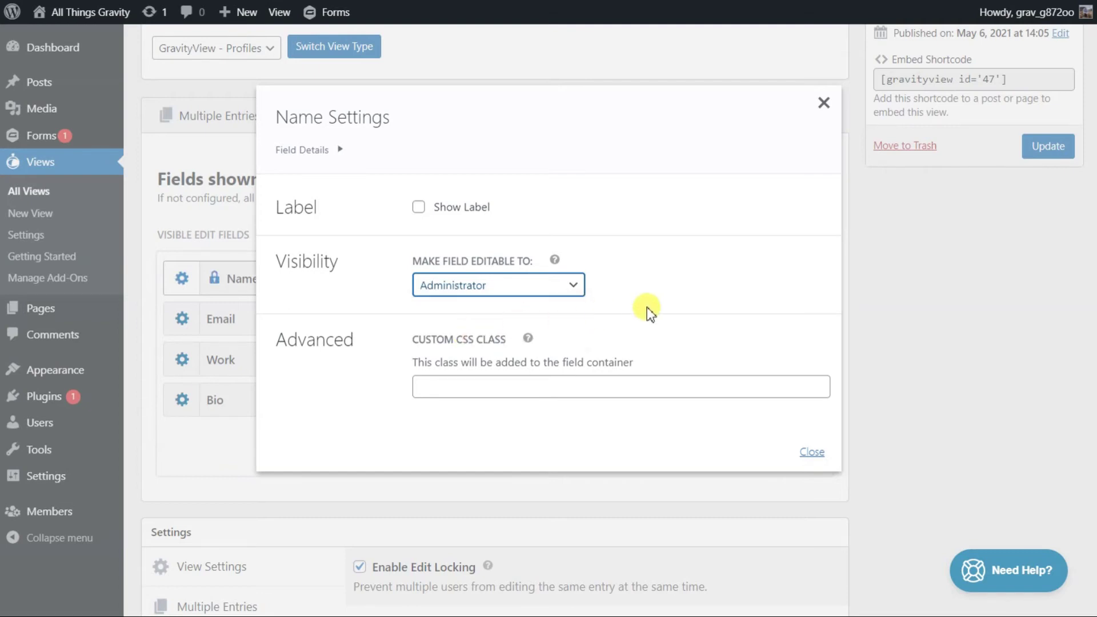
left_click(572, 285)
left_click(525, 303)
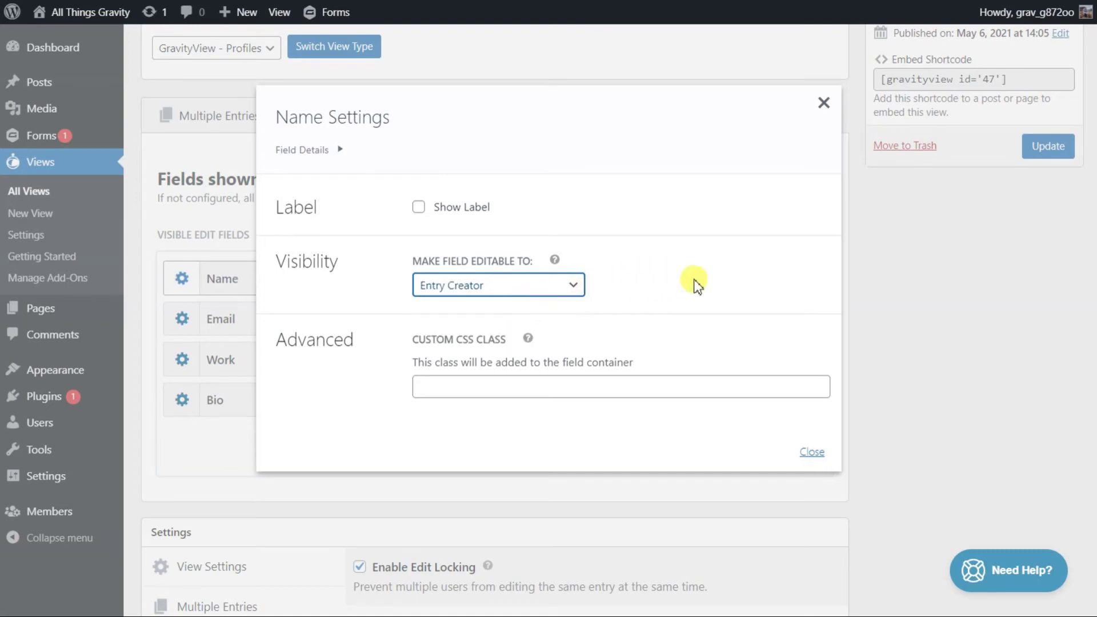
left_click(953, 291)
scroll(950, 285, "up", 5)
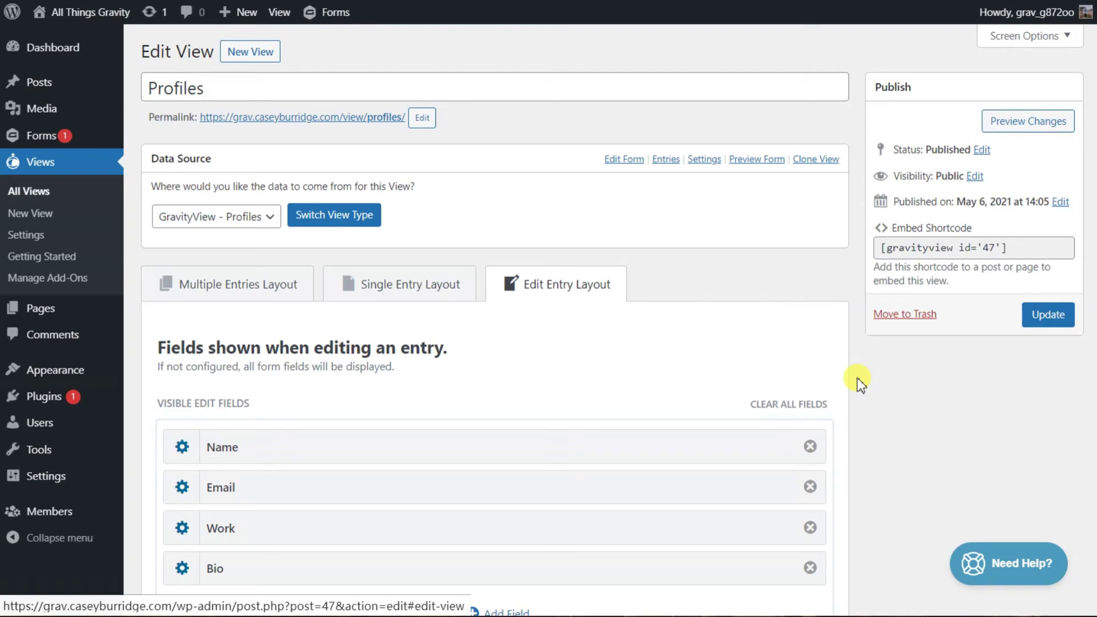
- Update the Profiles view and open its page on the live site
left_click(1047, 313)
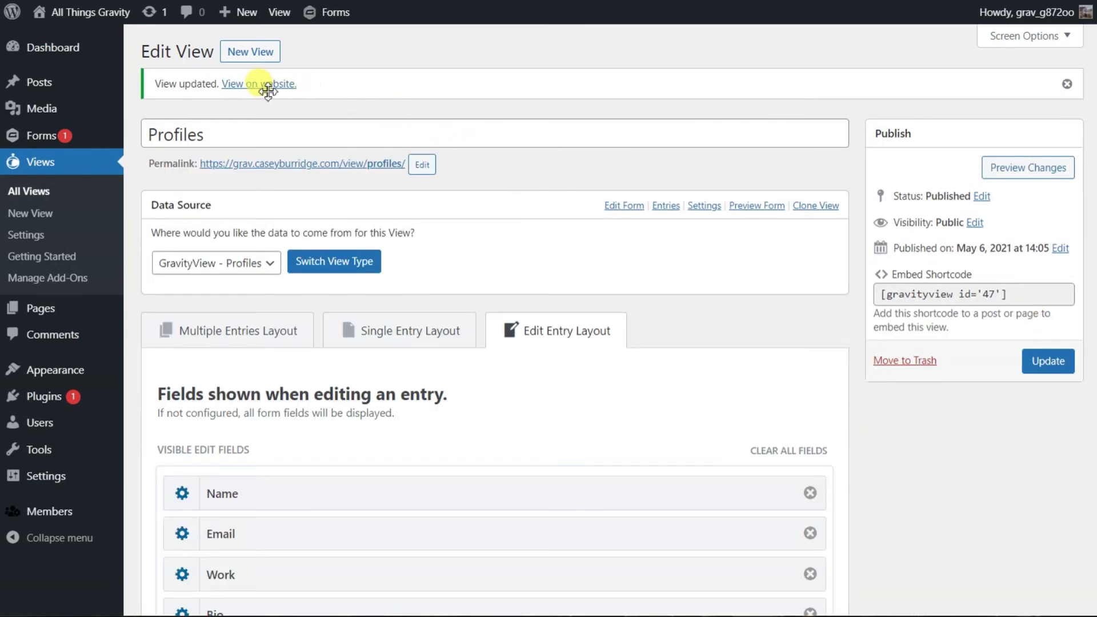
left_click(261, 84)
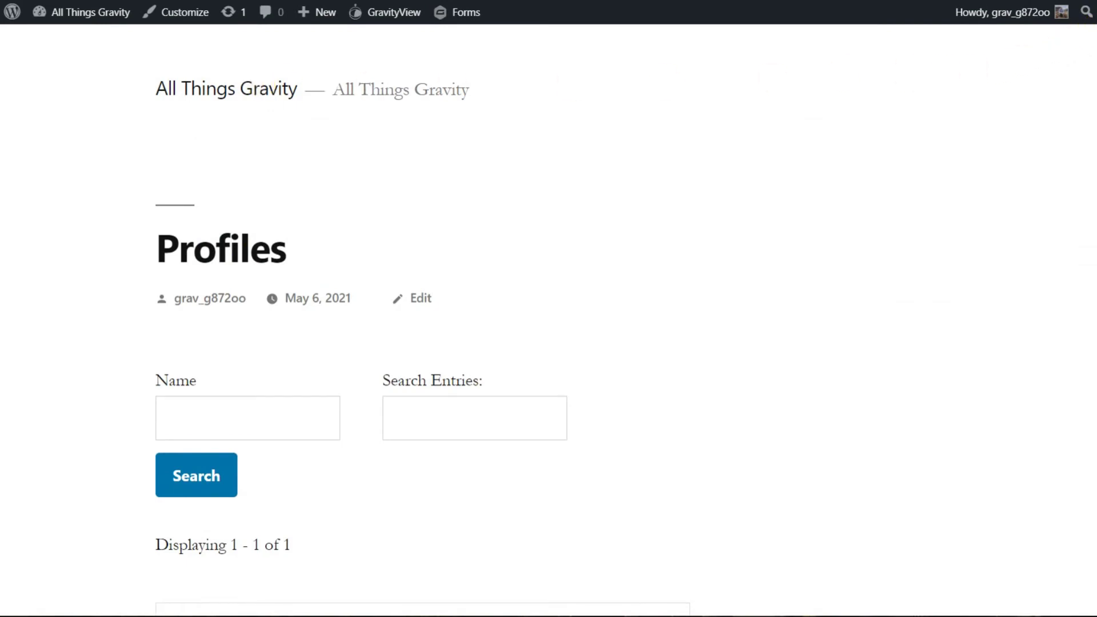
scroll(1081, 172, "down", 5)
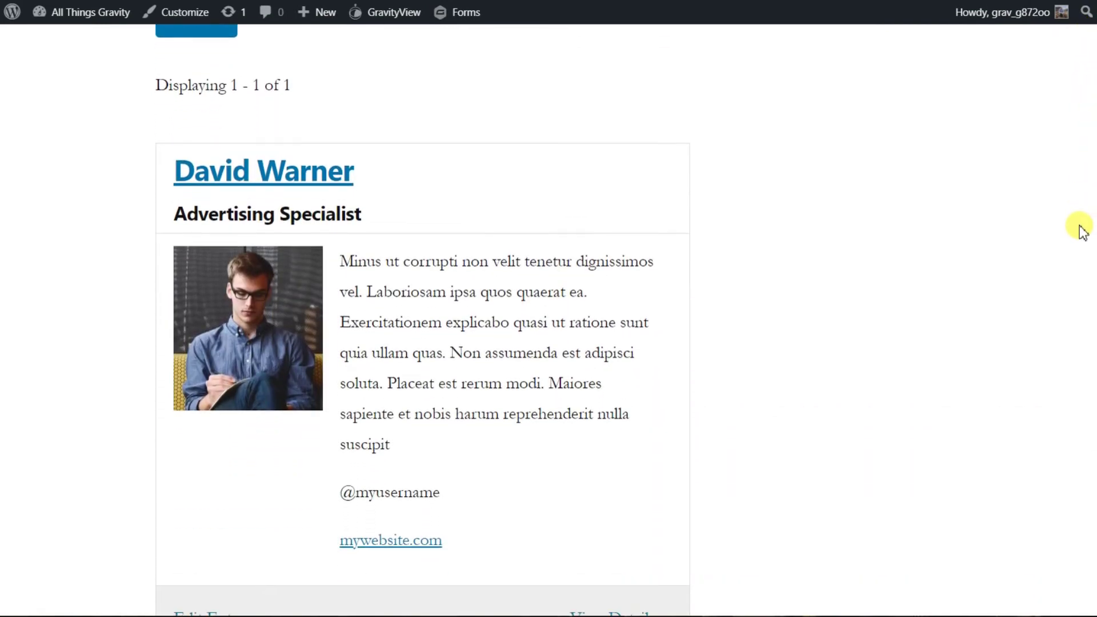
scroll(1081, 230, "down", 3)
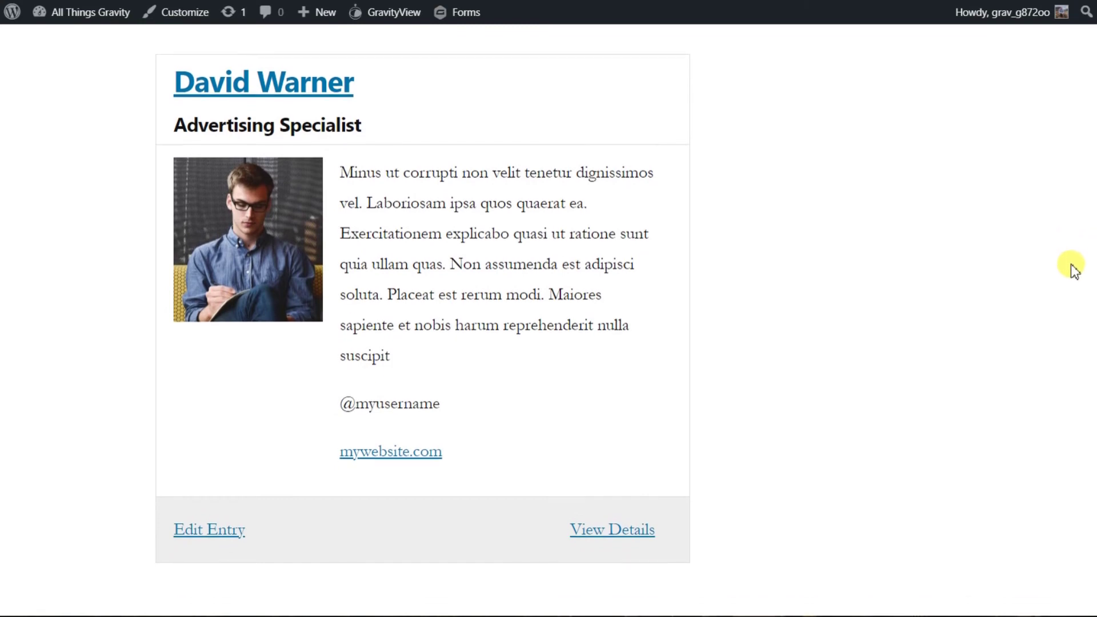
left_click(195, 532)
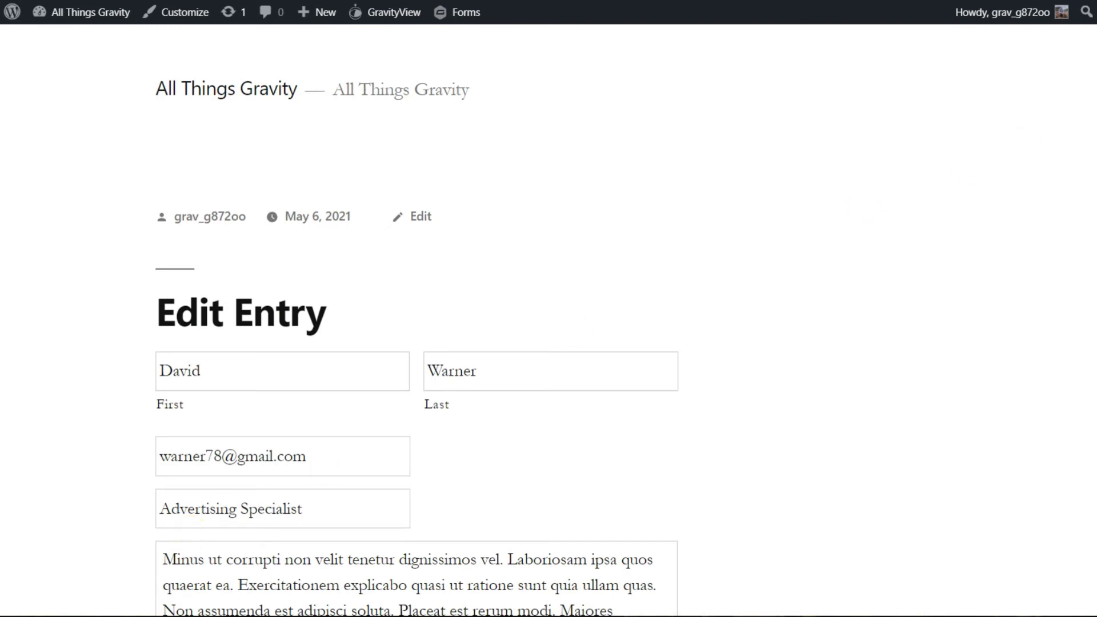
scroll(548, 343, "down", 4)
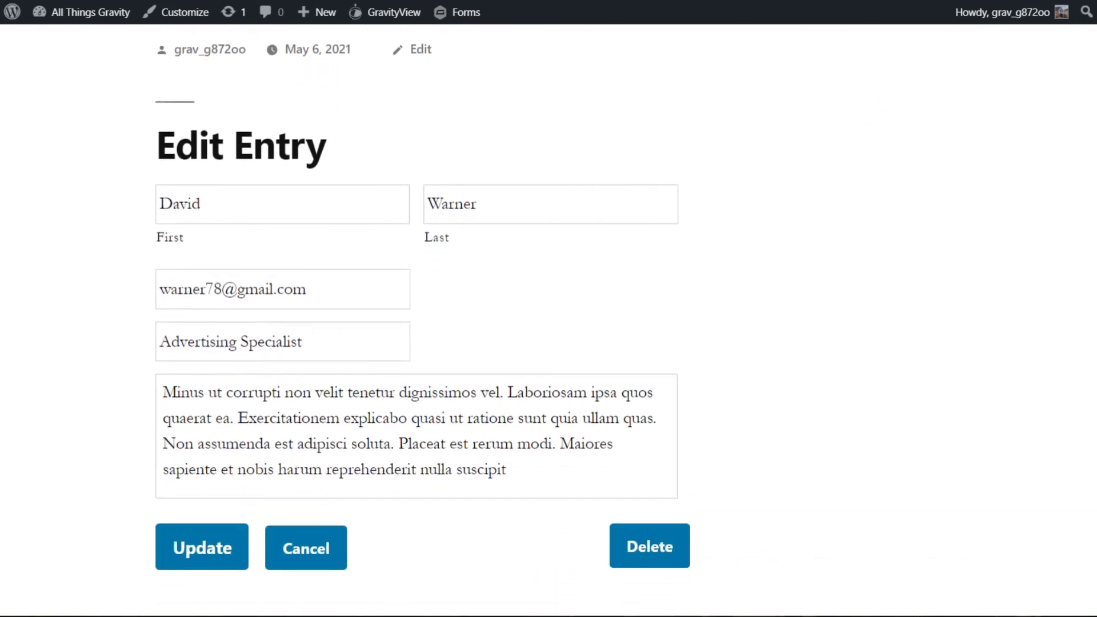
scroll(548, 344, "down", 1)
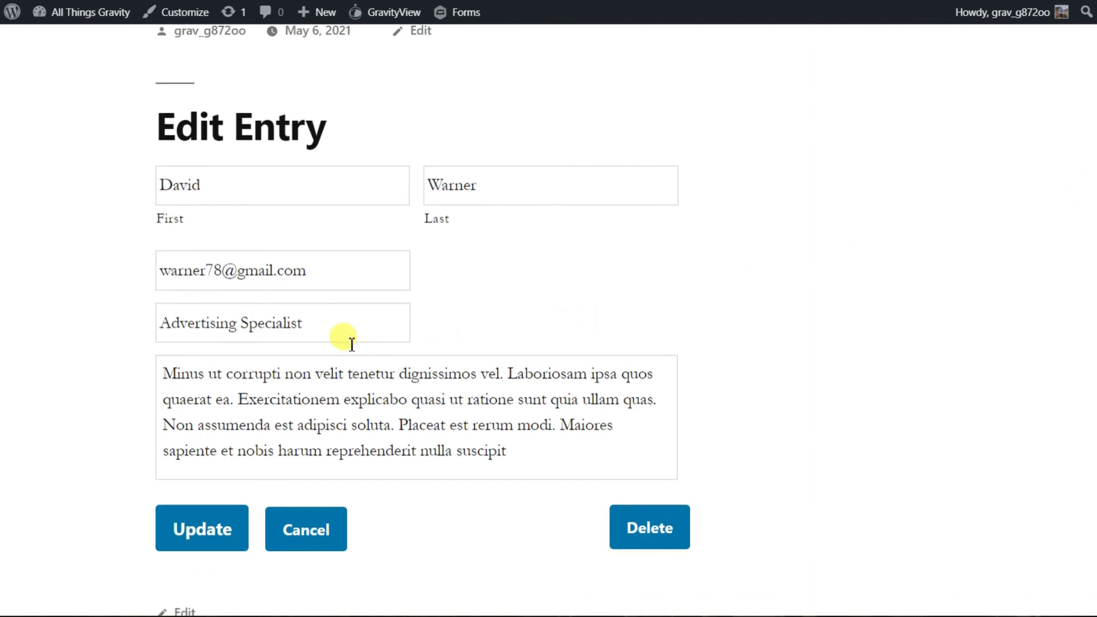
- Replace David Warner's 'Advertising Specialist' work title with 'Athlete' and update the entry
left_click_drag(343, 322, 126, 336)
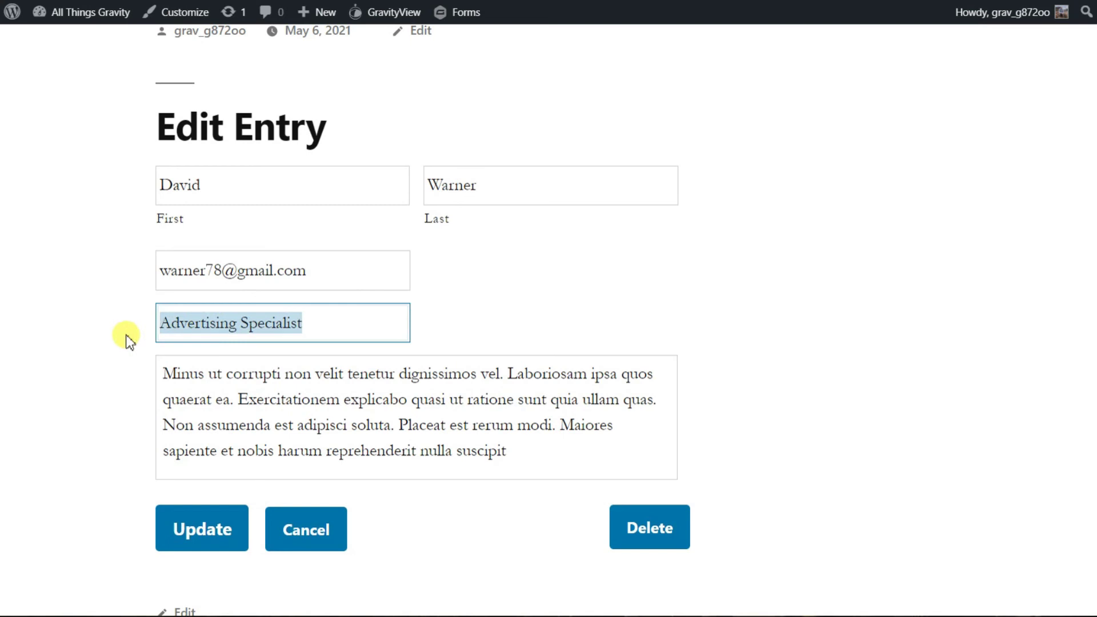
type("Athlete")
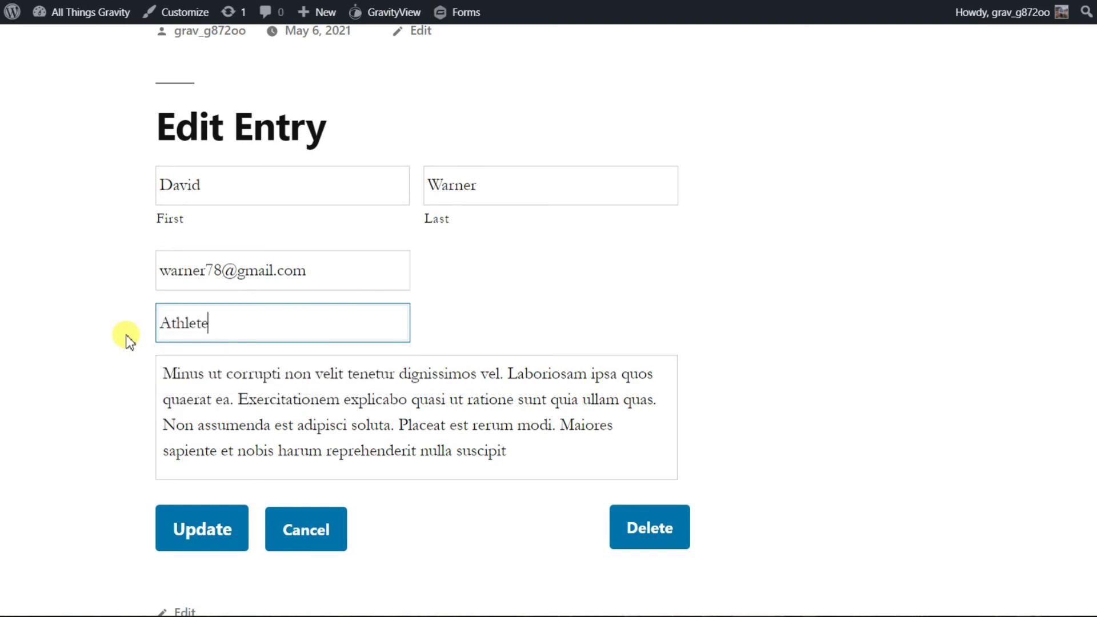
left_click(77, 310)
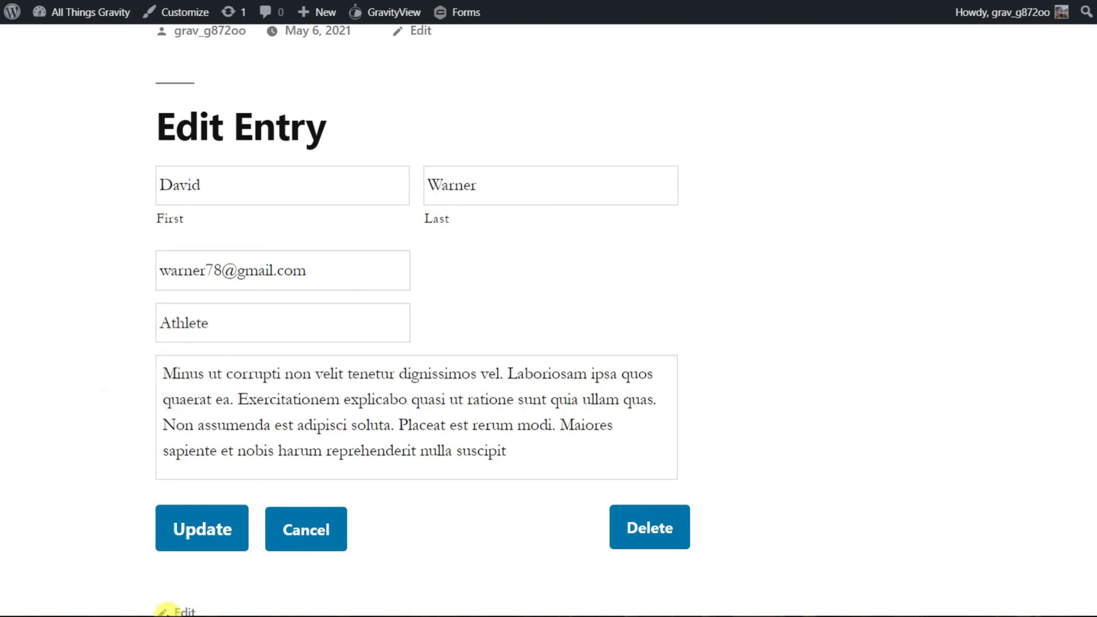
left_click(216, 533)
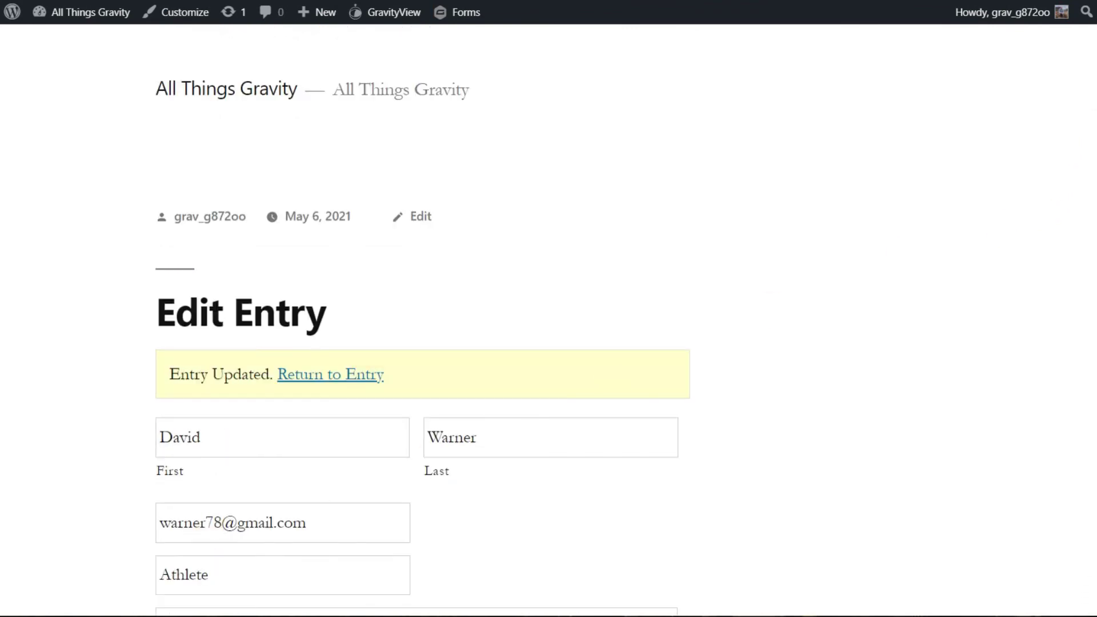
scroll(1085, 240, "down", 2)
scroll(1085, 240, "down", 2)
scroll(1085, 241, "down", 1)
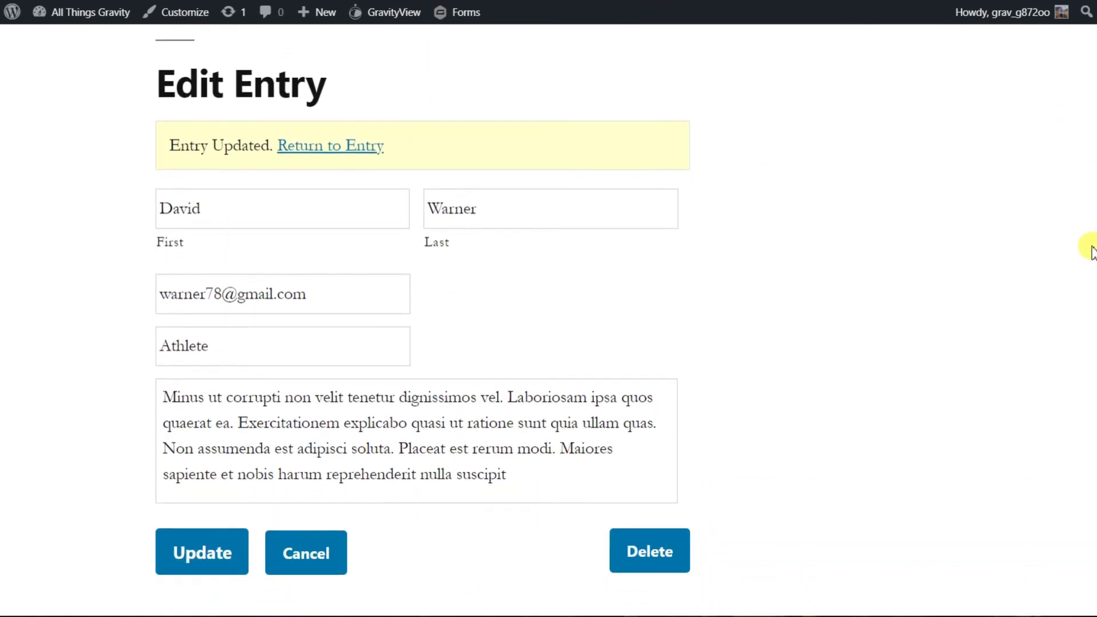